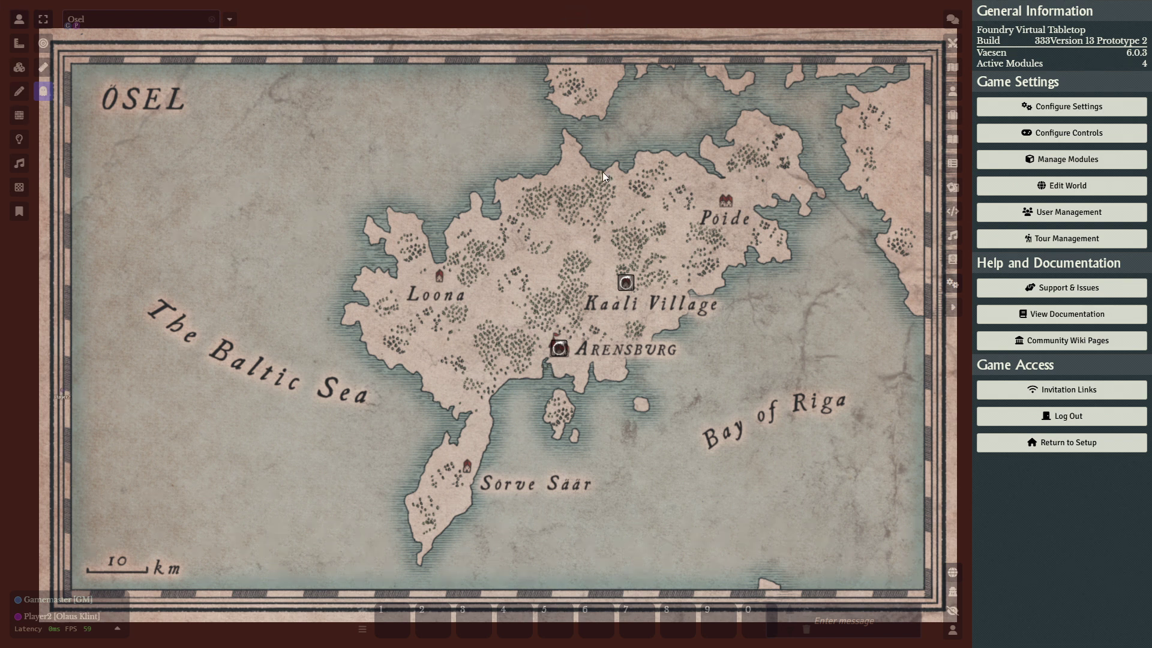
# Look through the Vaesen world's journal entries, game settings and macros, collapsing the sidebar before viewing the macros
pyautogui.click(953, 139)
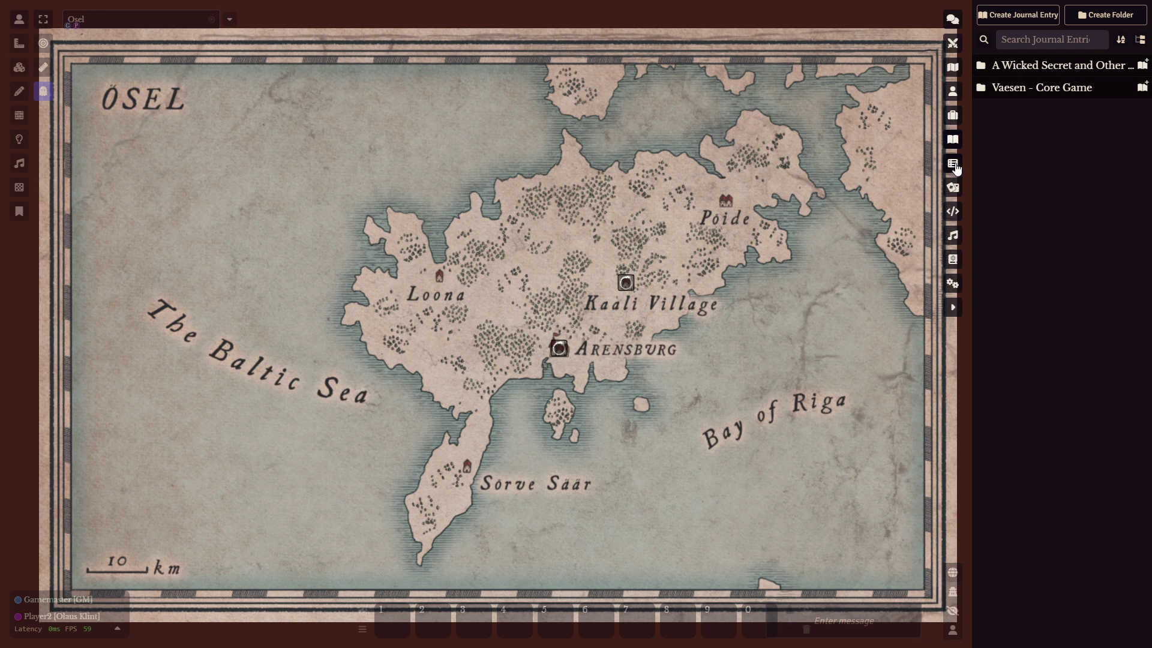
pyautogui.click(953, 283)
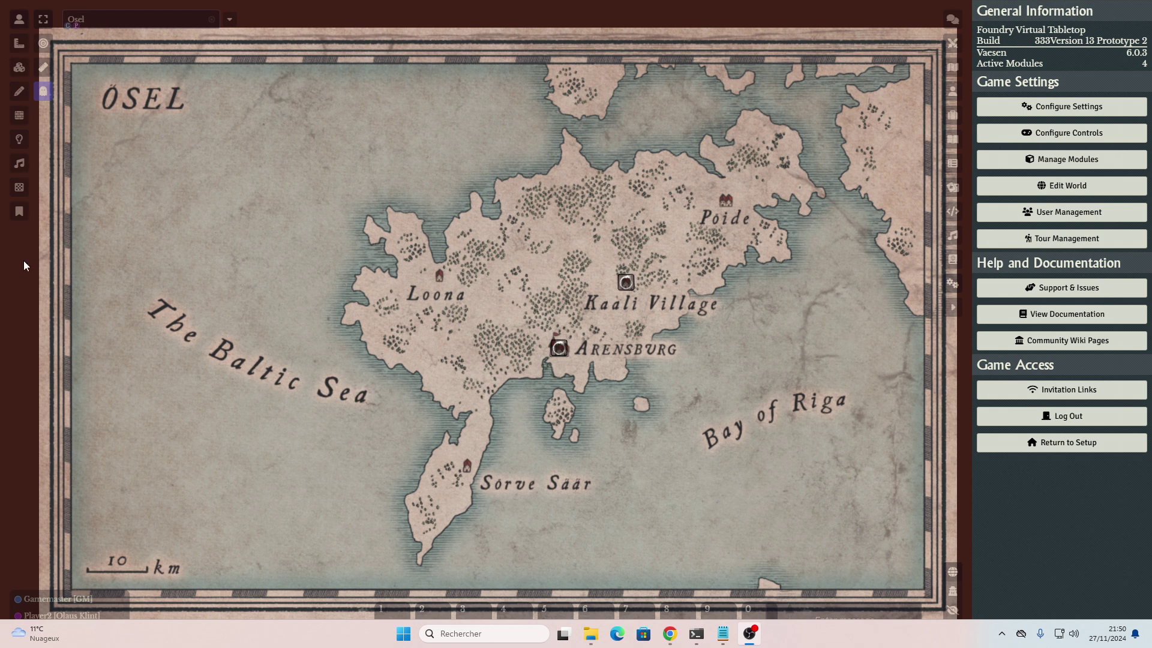
pyautogui.click(953, 307)
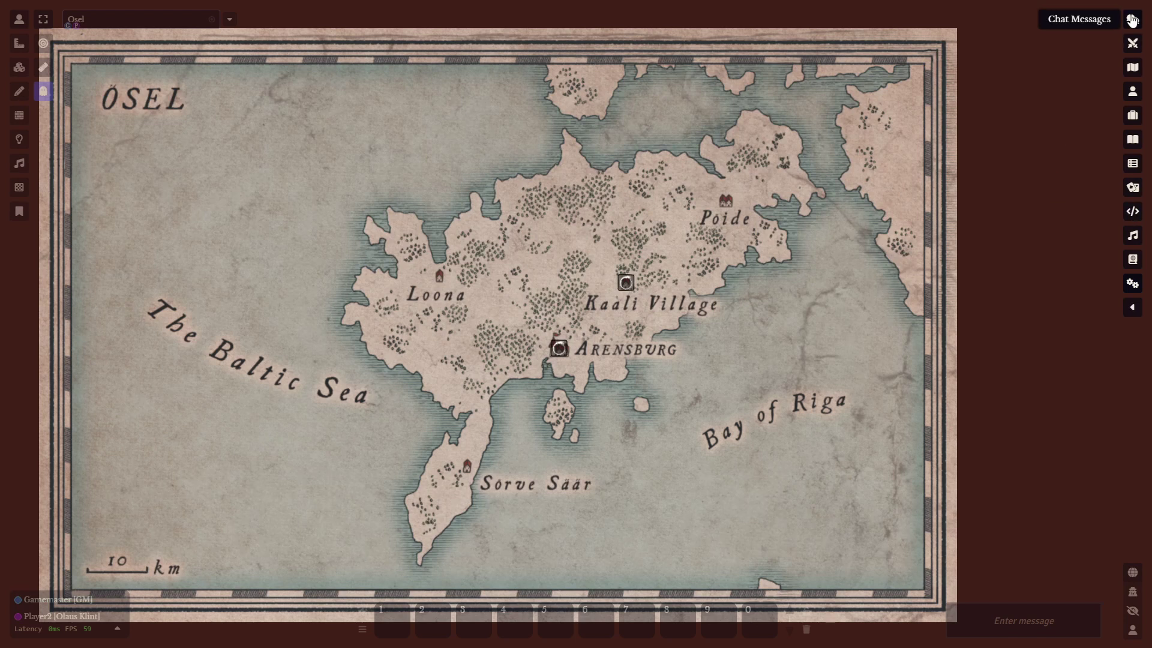
pyautogui.click(1132, 211)
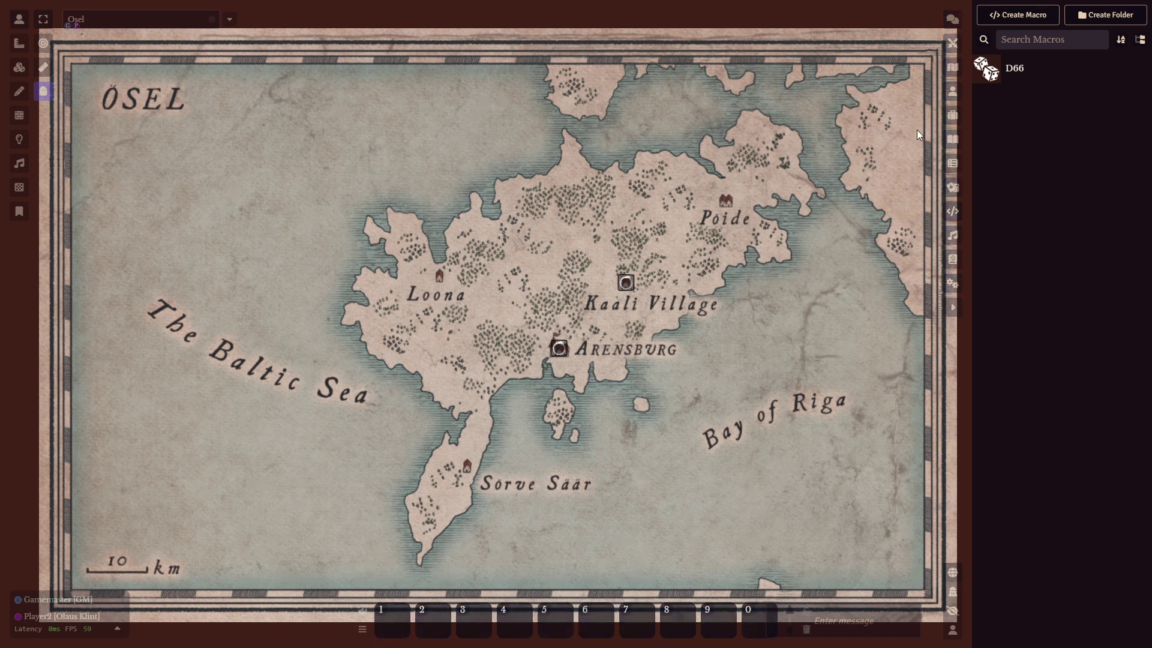
pyautogui.click(1014, 72)
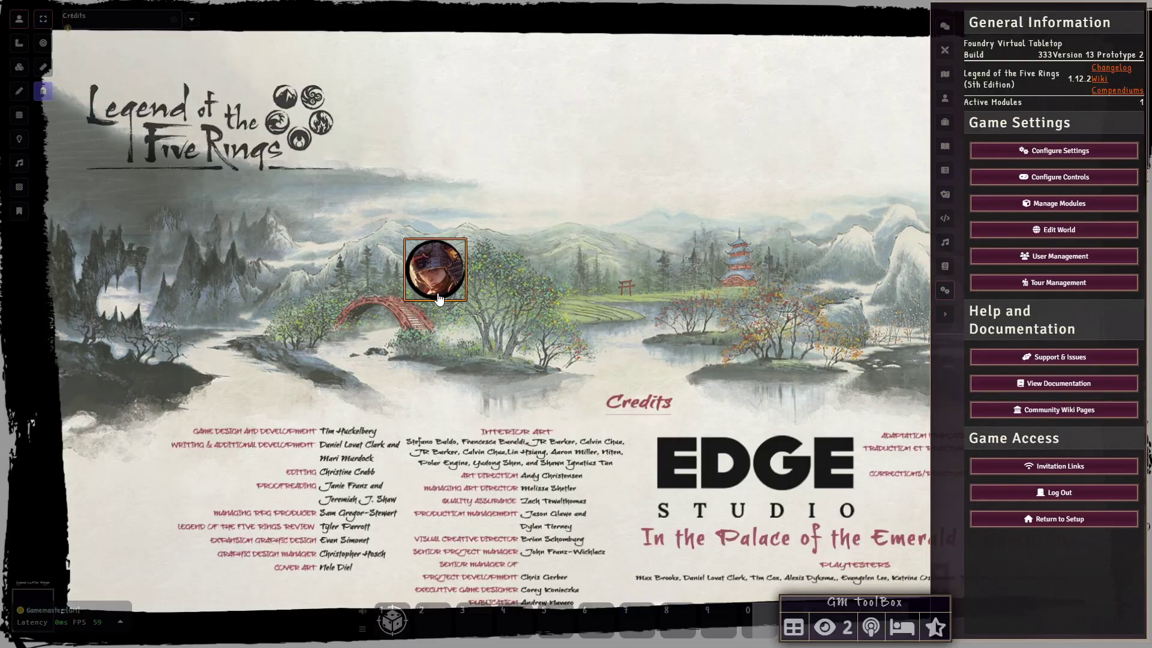
# Examine the vision settings in the token configuration of Akodo Masako, from the basic configuration to the advanced options
pyautogui.doubleClick(440, 291)
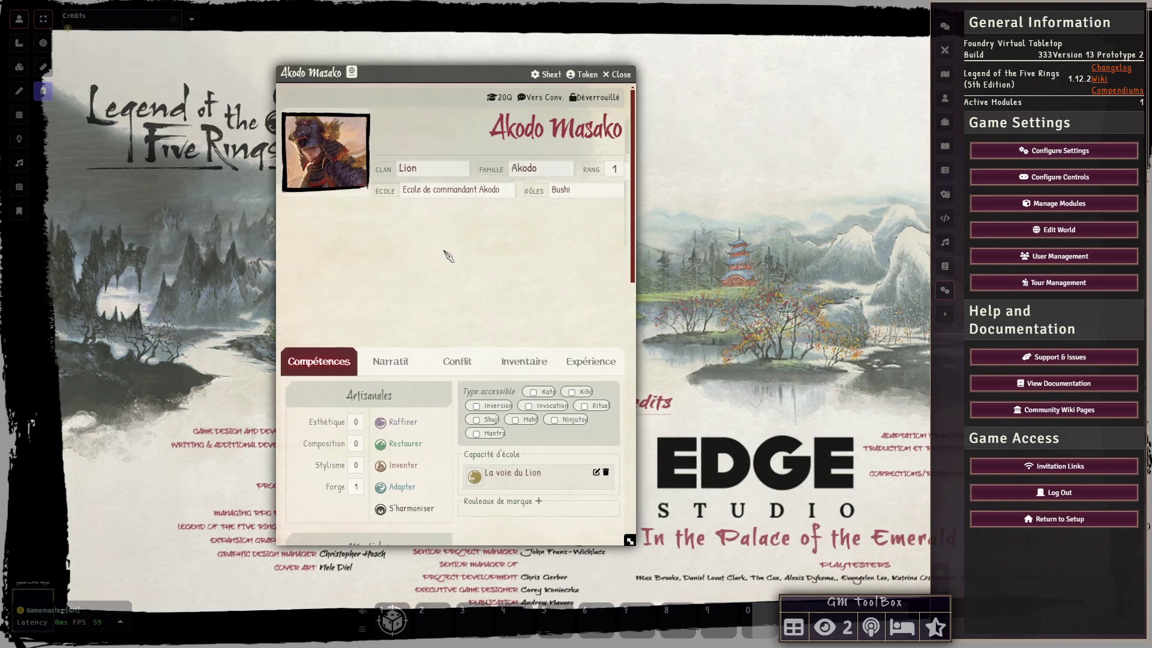
pyautogui.click(587, 74)
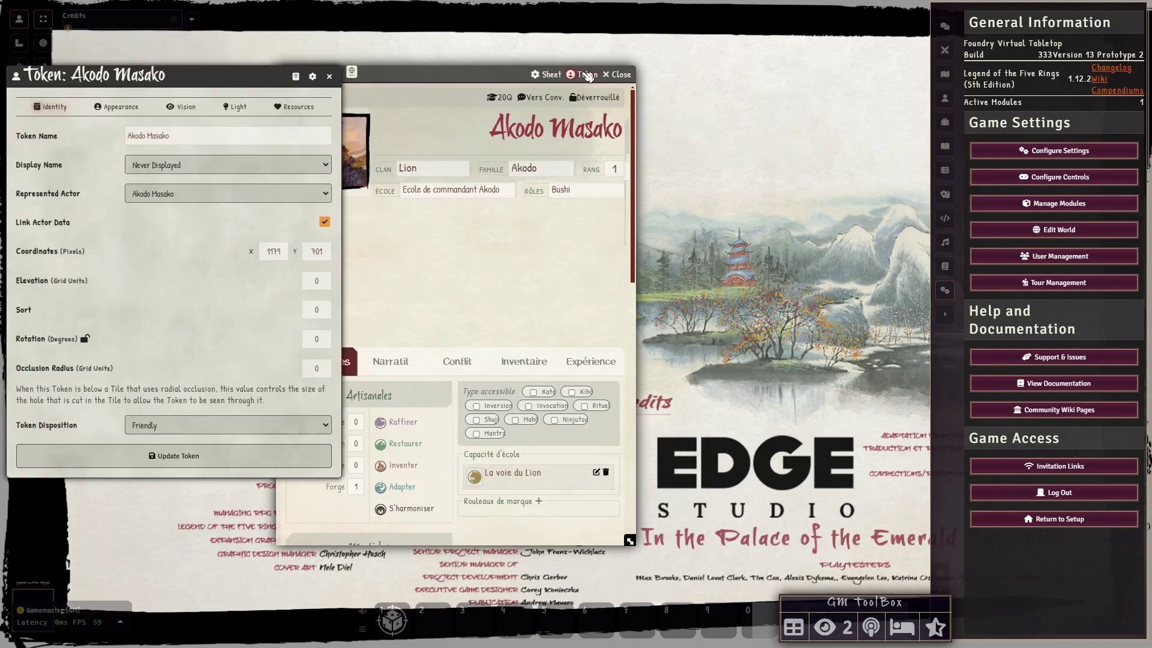
pyautogui.moveTo(231, 78); pyautogui.dragTo(479, 99)
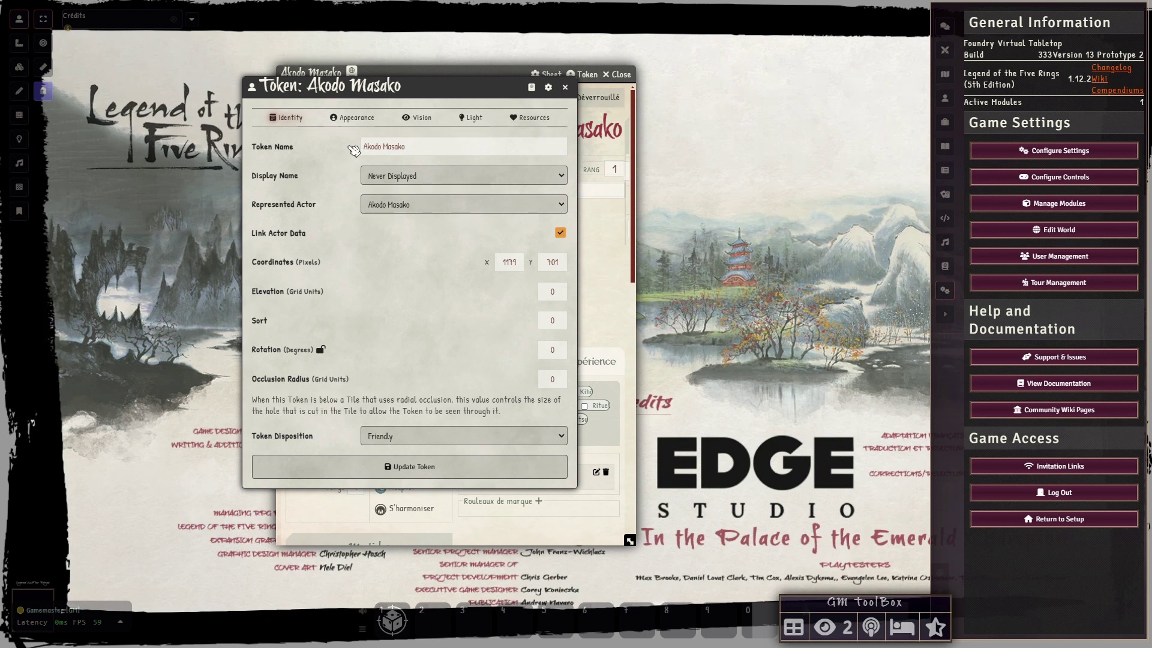
pyautogui.click(423, 117)
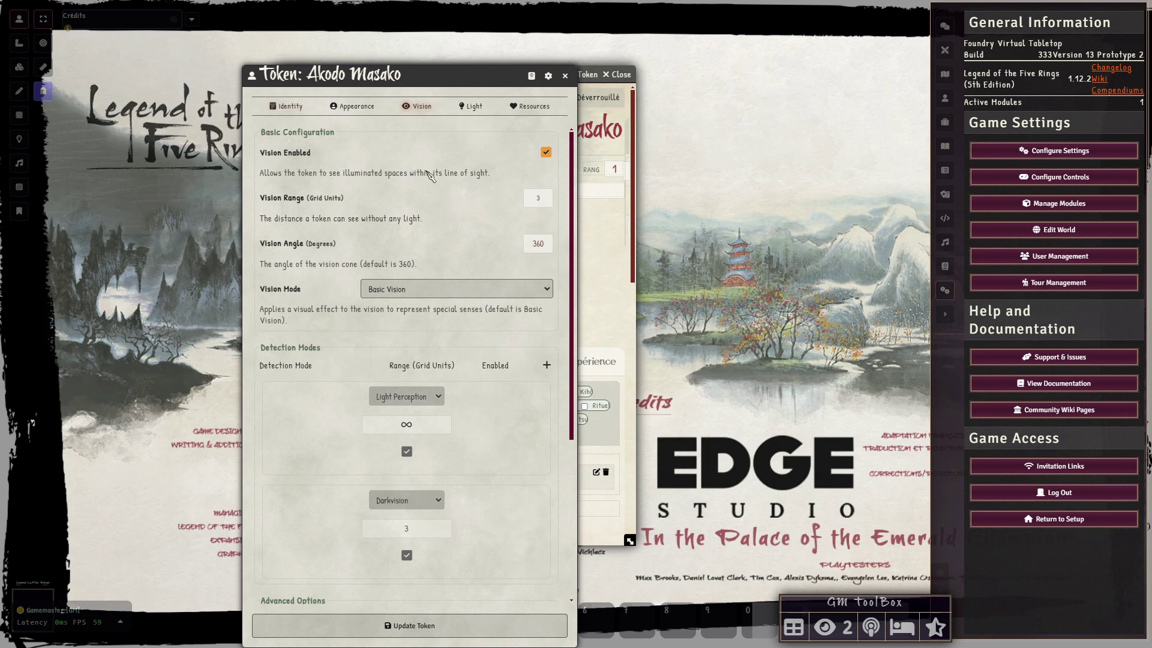
pyautogui.scroll(-4, 429, 175)
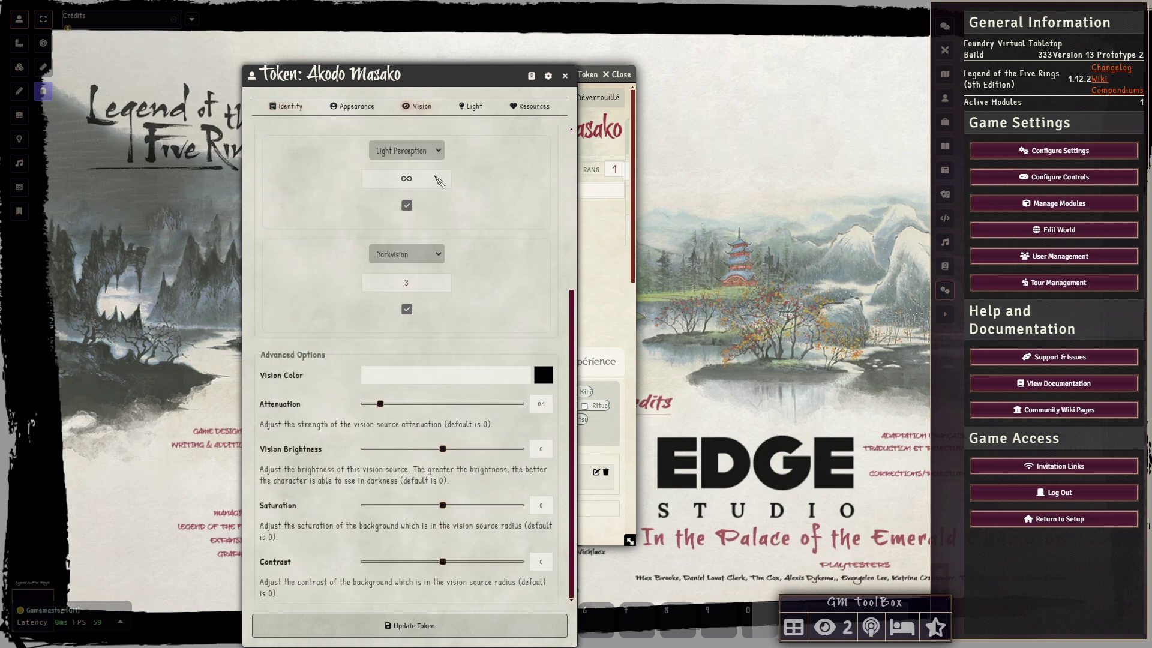
pyautogui.scroll(4, 451, 212)
# Examine the light settings of the Akodo Masako token, including its light animation and advanced options
pyautogui.click(477, 107)
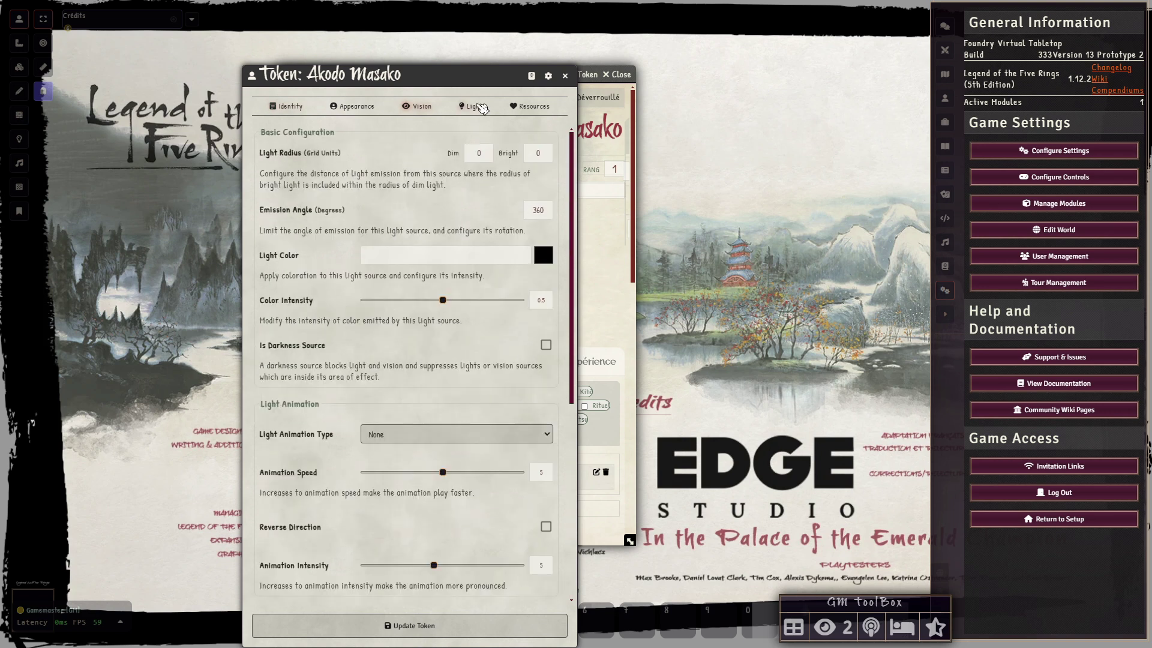
pyautogui.scroll(-9, 501, 211)
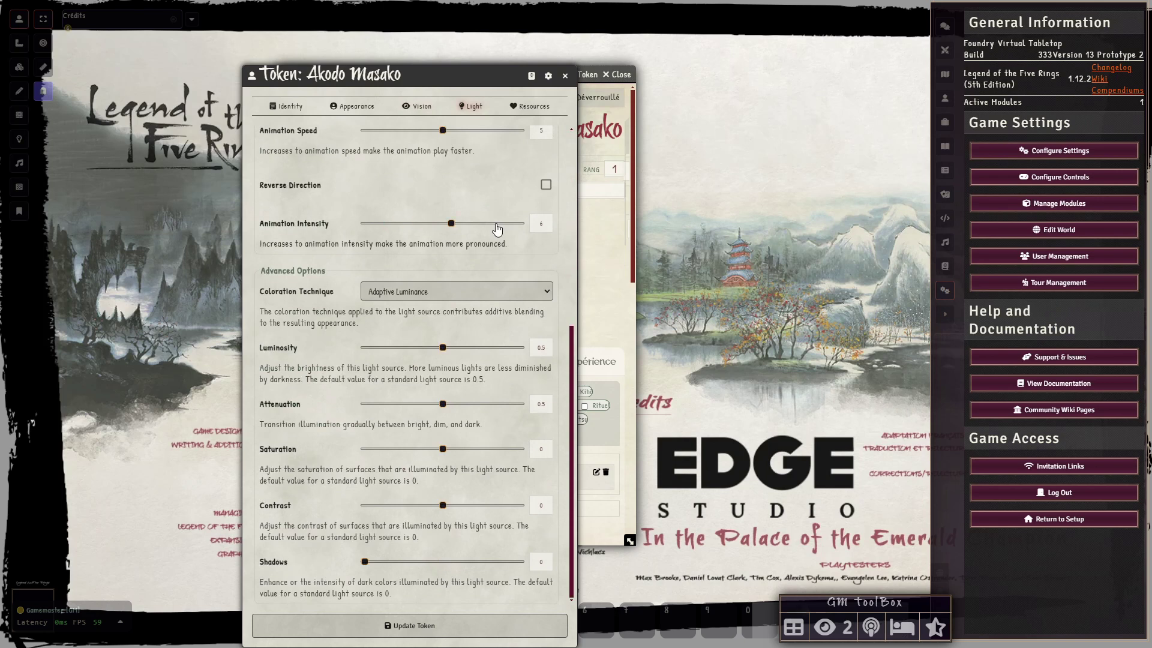
pyautogui.scroll(9, 397, 180)
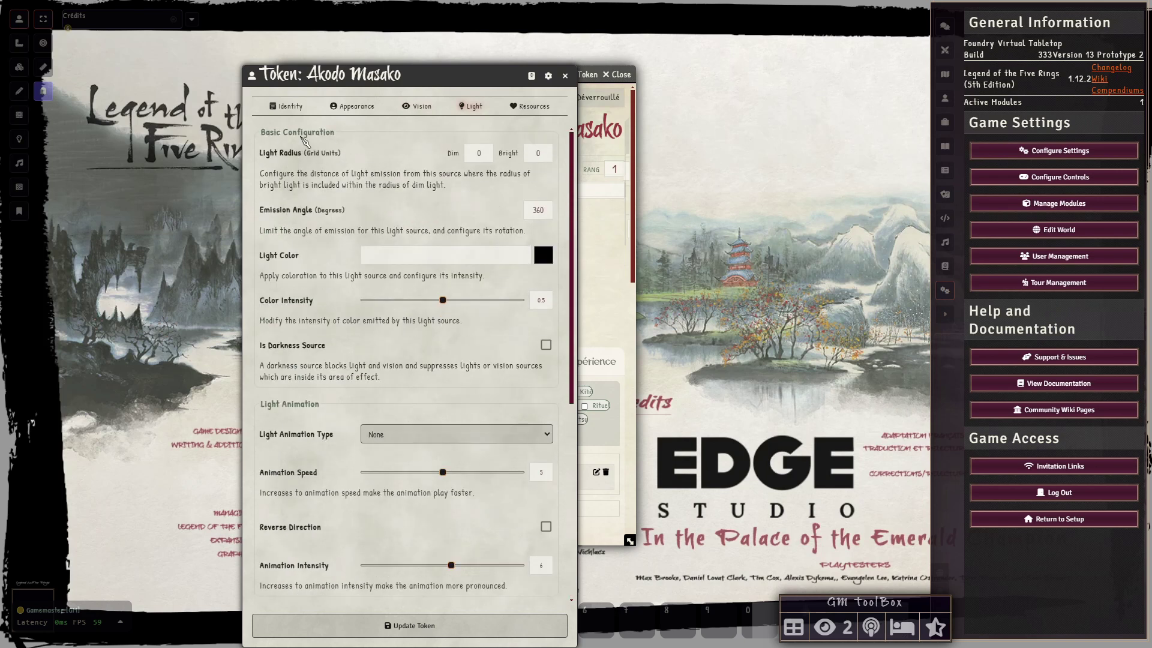
pyautogui.scroll(-6, 318, 300)
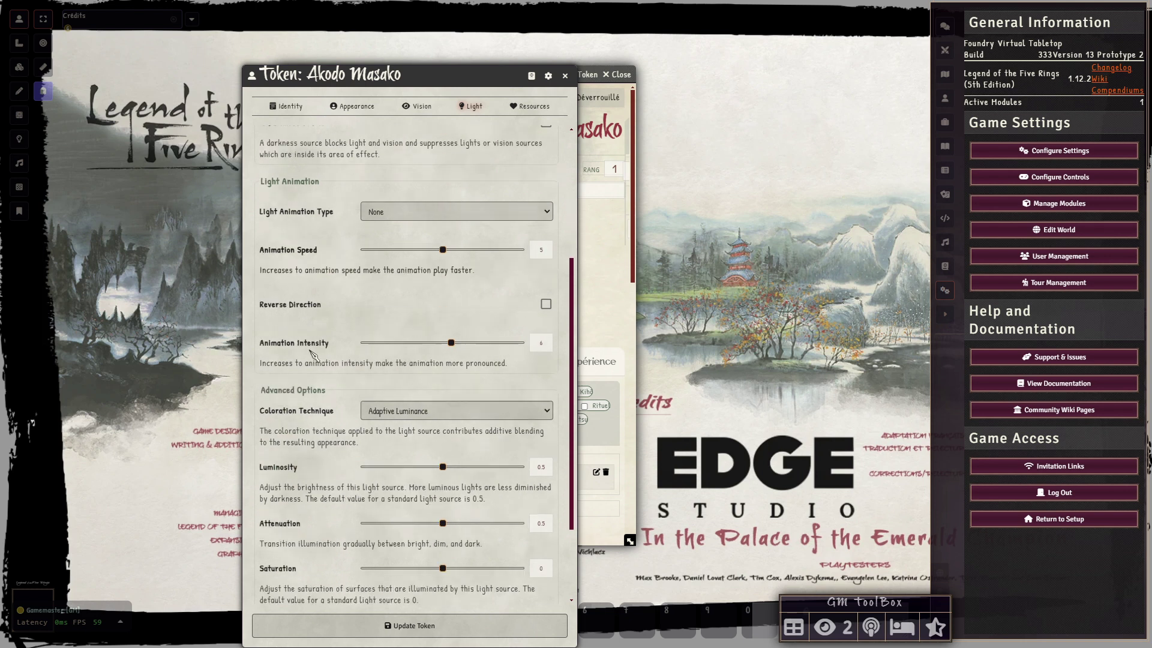
pyautogui.scroll(8, 321, 374)
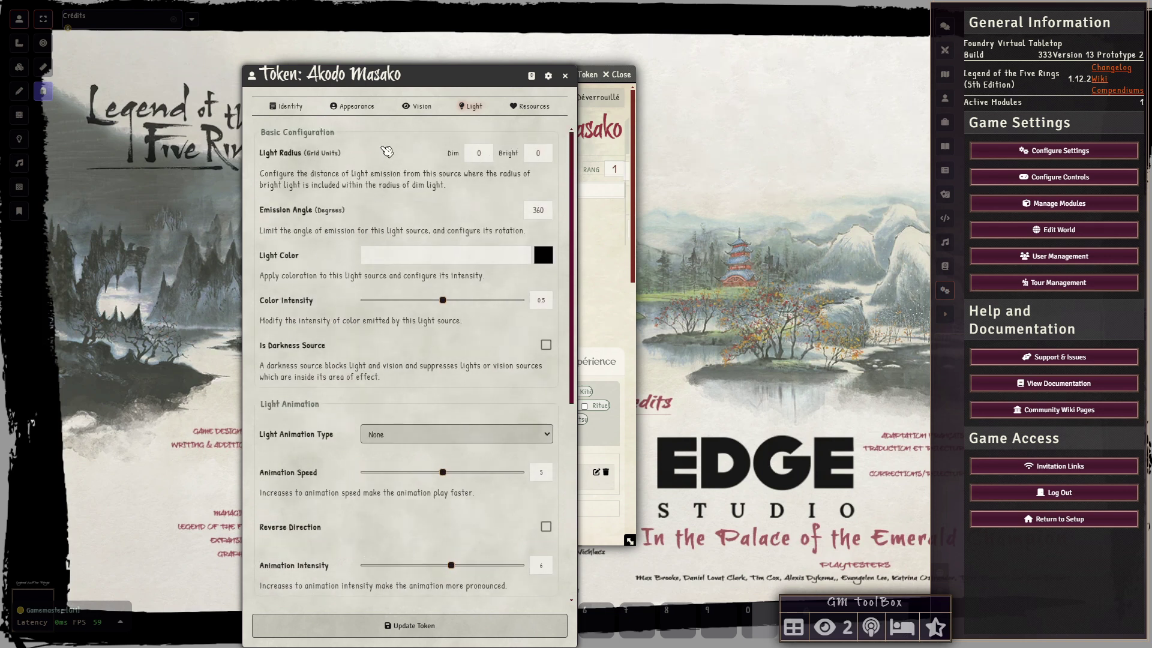
pyautogui.scroll(-9, 491, 257)
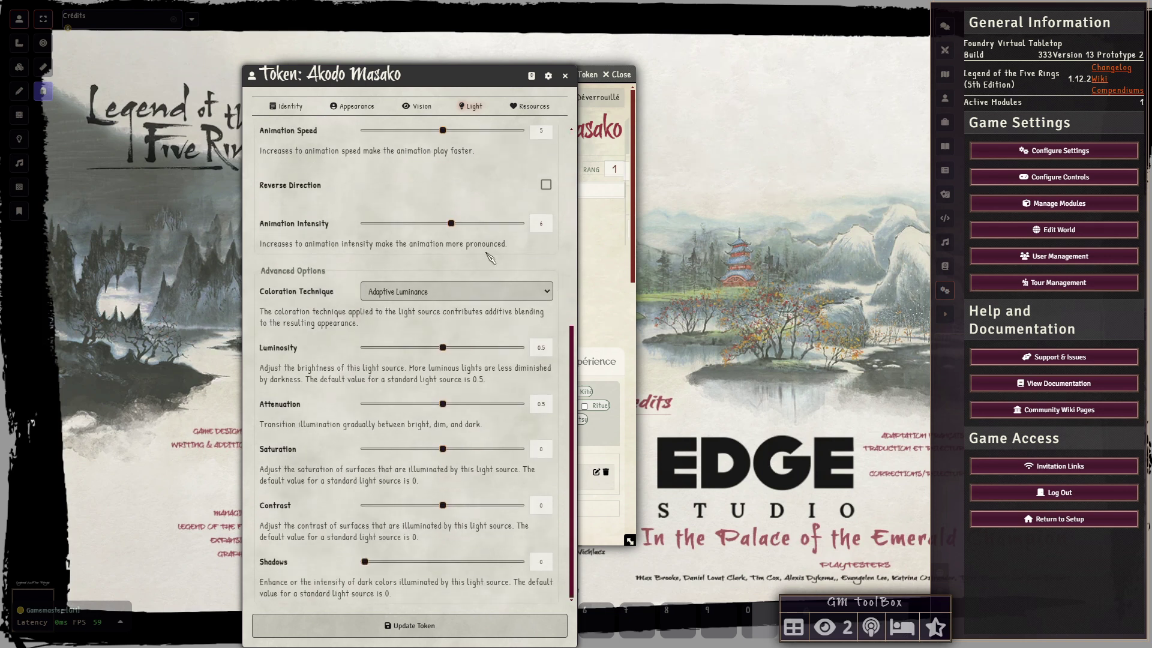
pyautogui.scroll(9, 490, 258)
pyautogui.scroll(-9, 450, 250)
pyautogui.scroll(9, 450, 250)
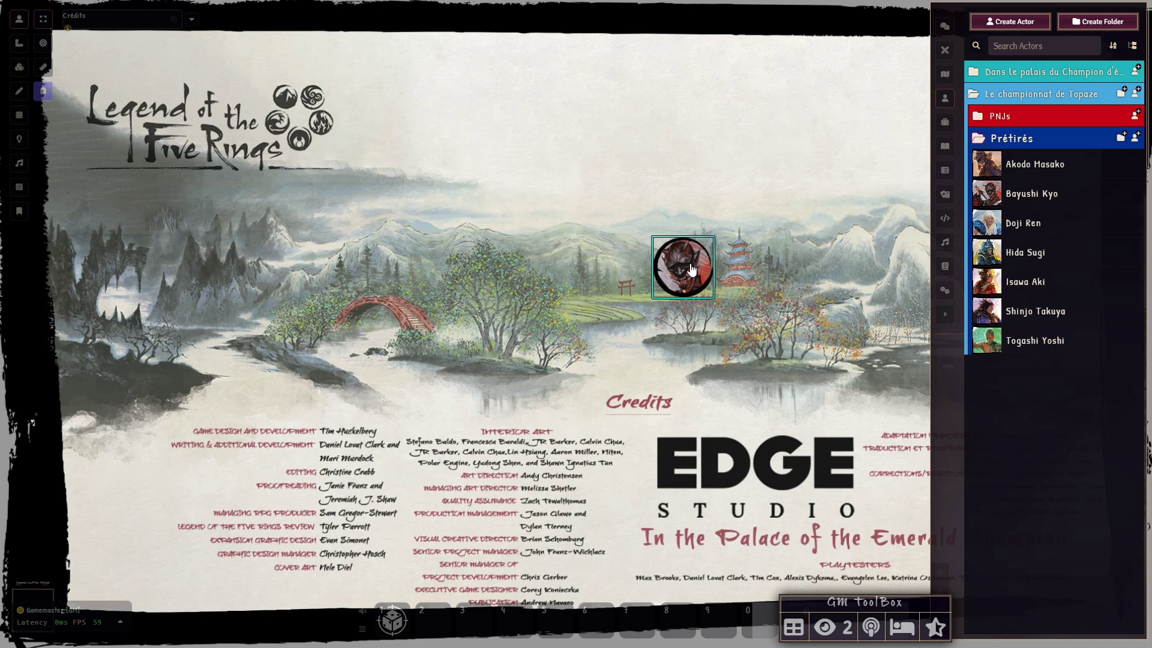
# Move the Bayushi Kyo token around the scene in different directions, ending on the credits text below the red bridge
pyautogui.moveTo(689, 273); pyautogui.dragTo(343, 273)
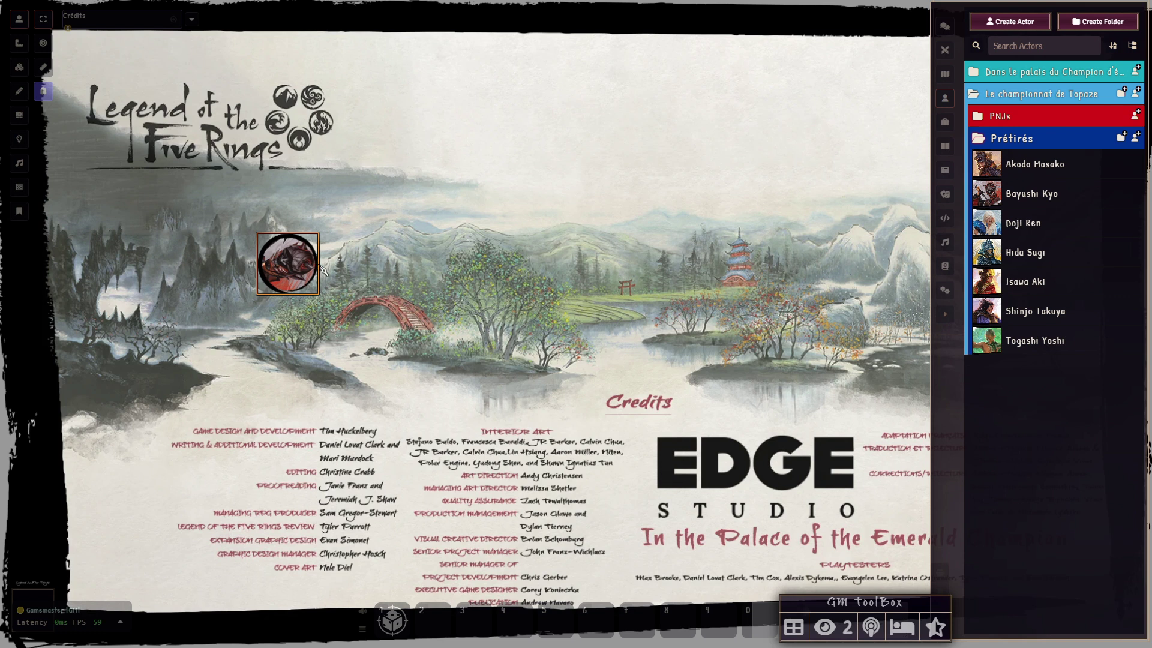
pyautogui.moveTo(282, 274); pyautogui.dragTo(498, 328)
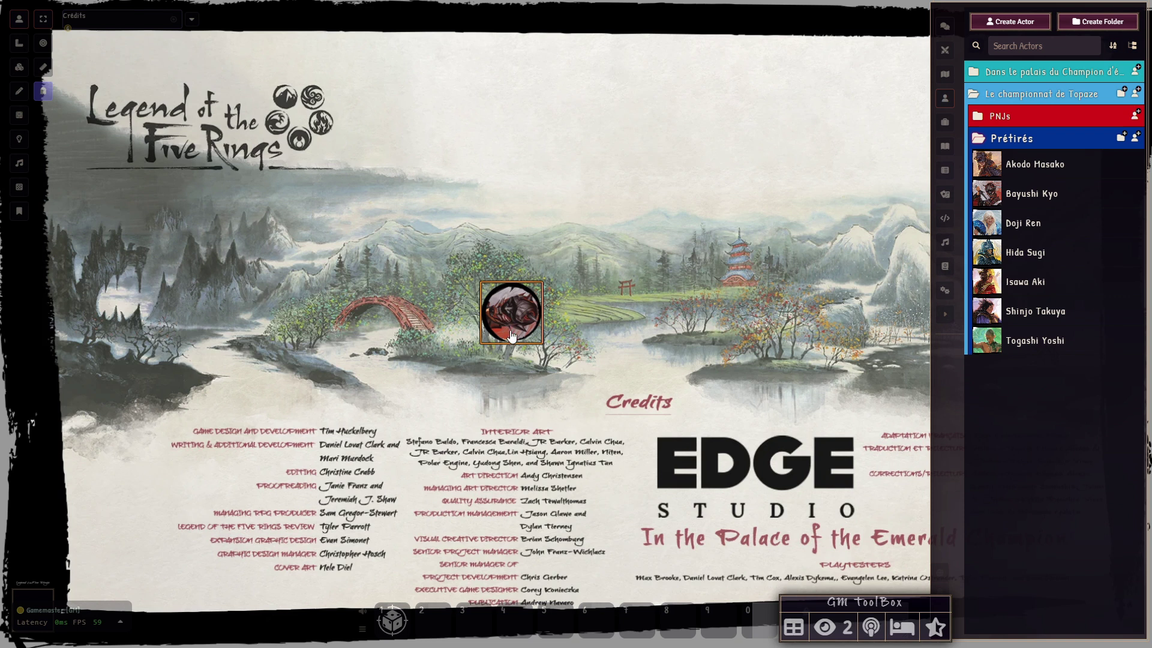
pyautogui.moveTo(507, 307); pyautogui.dragTo(387, 312)
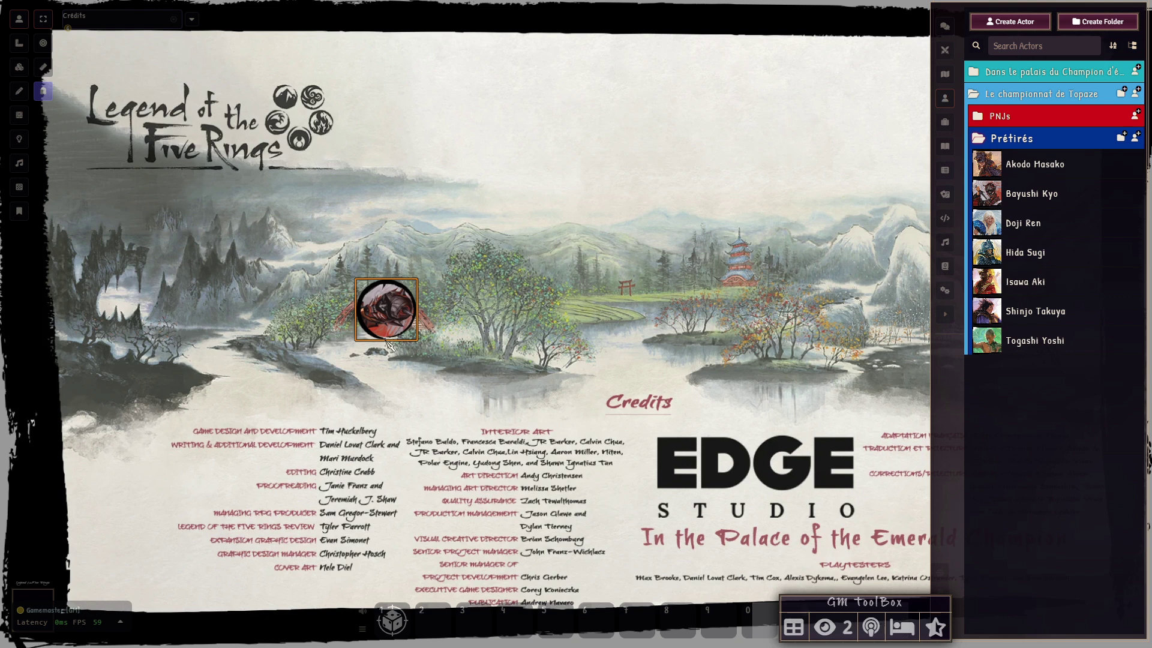
pyautogui.moveTo(383, 307); pyautogui.dragTo(388, 436)
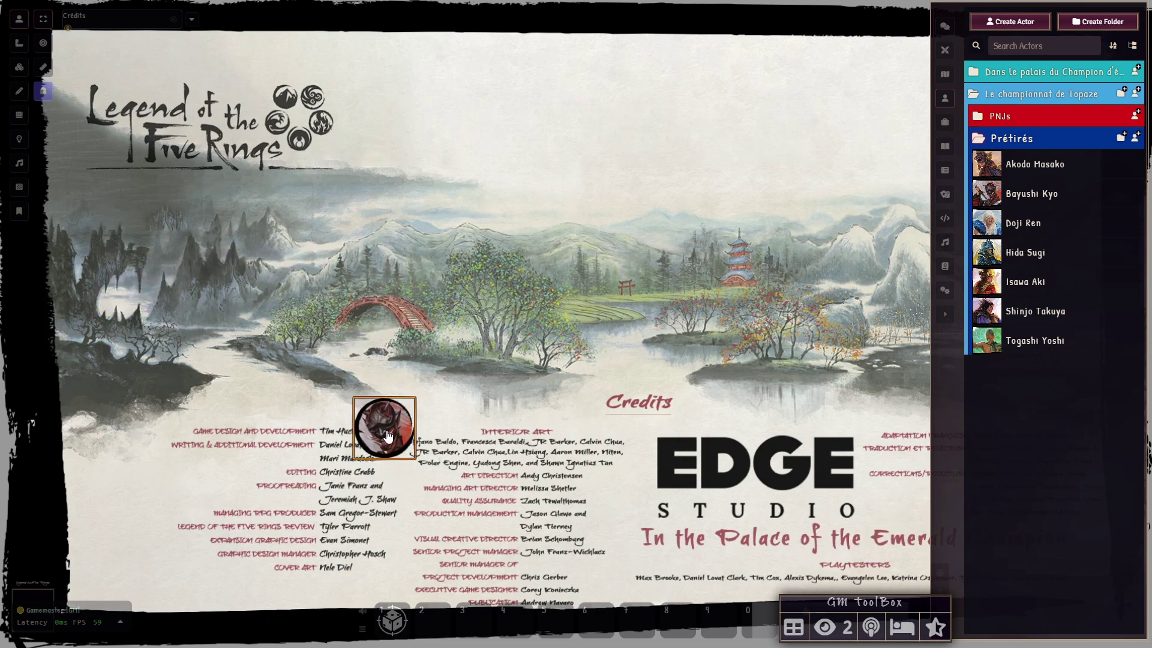
pyautogui.doubleClick(387, 437)
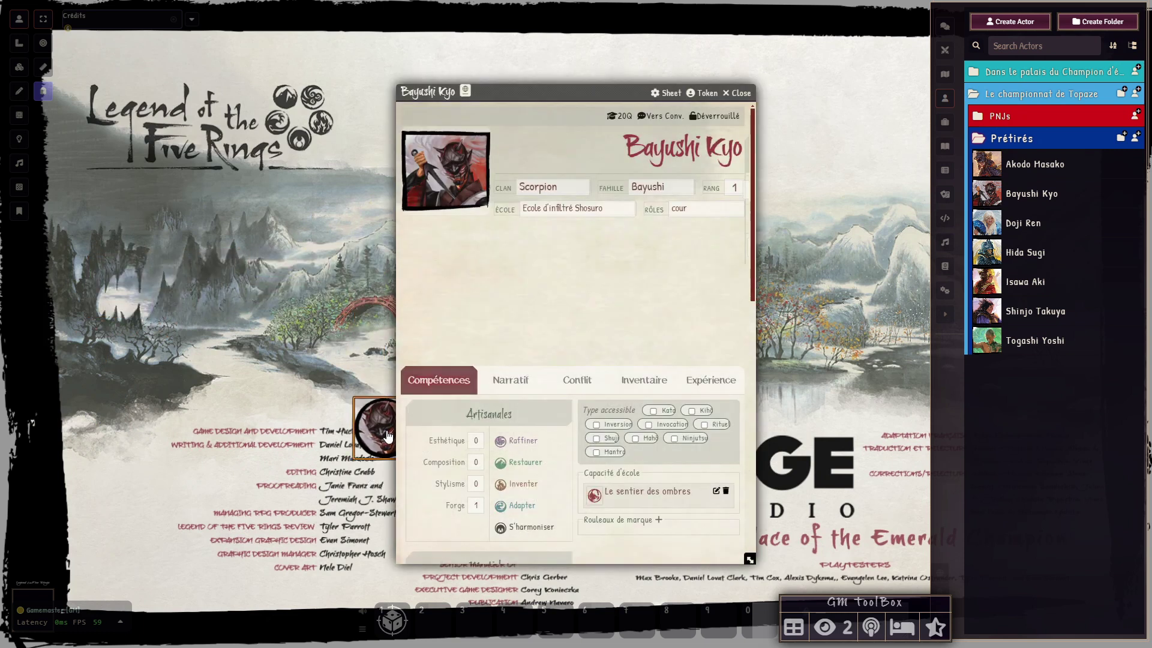
pyautogui.click(702, 93)
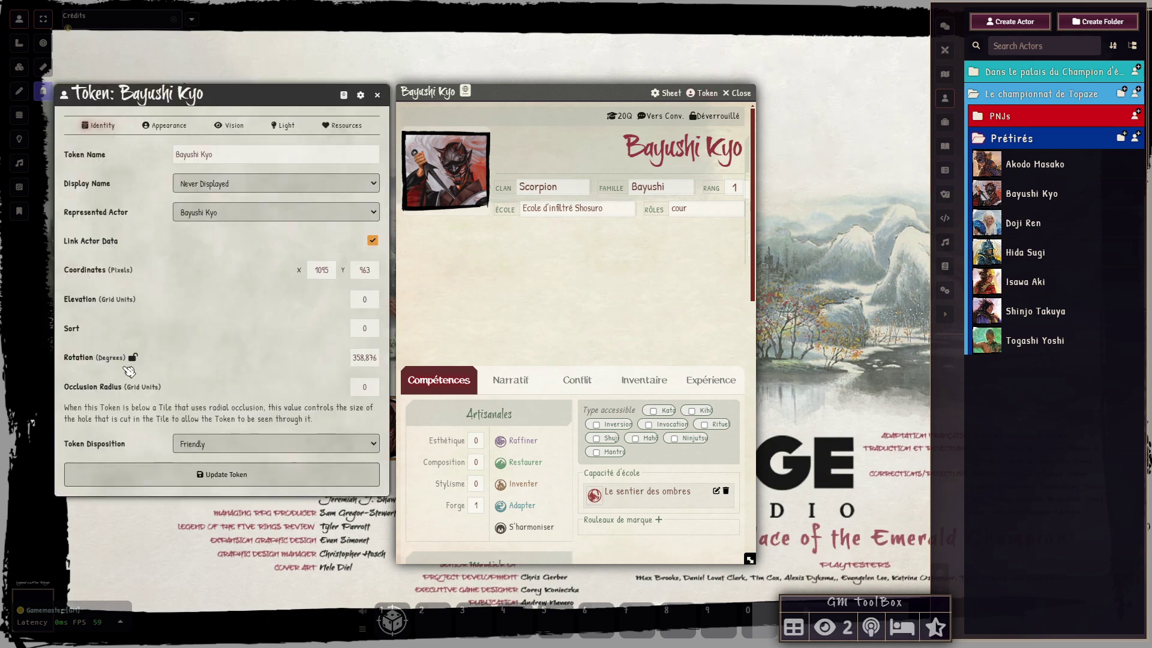
pyautogui.click(133, 357)
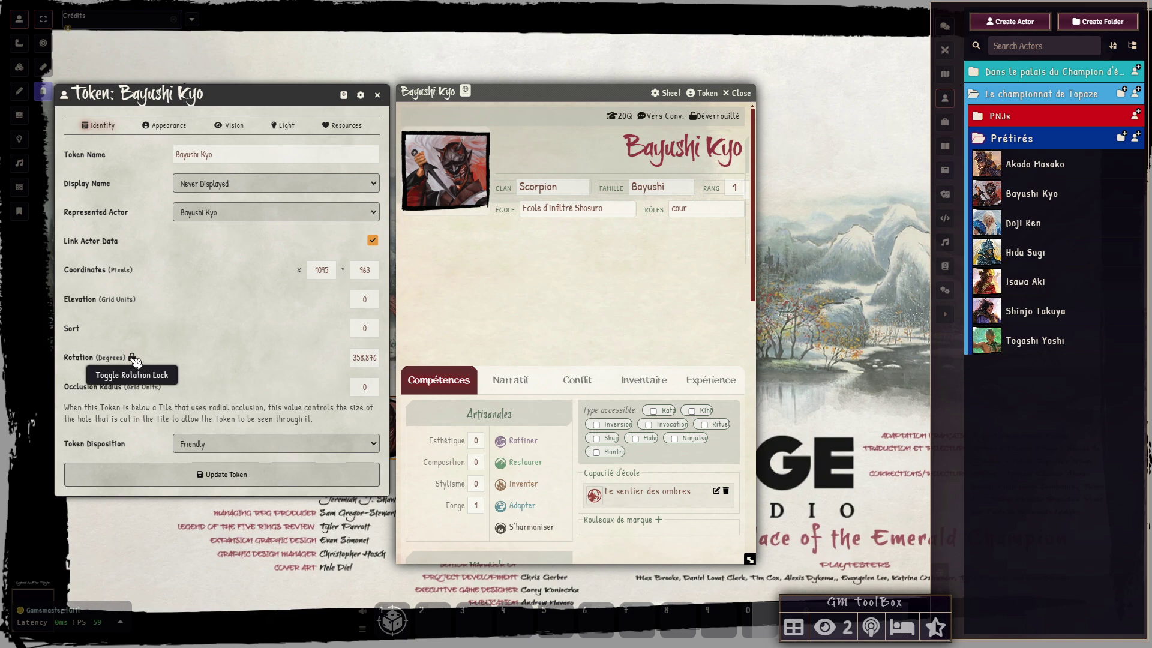
pyautogui.click(376, 95)
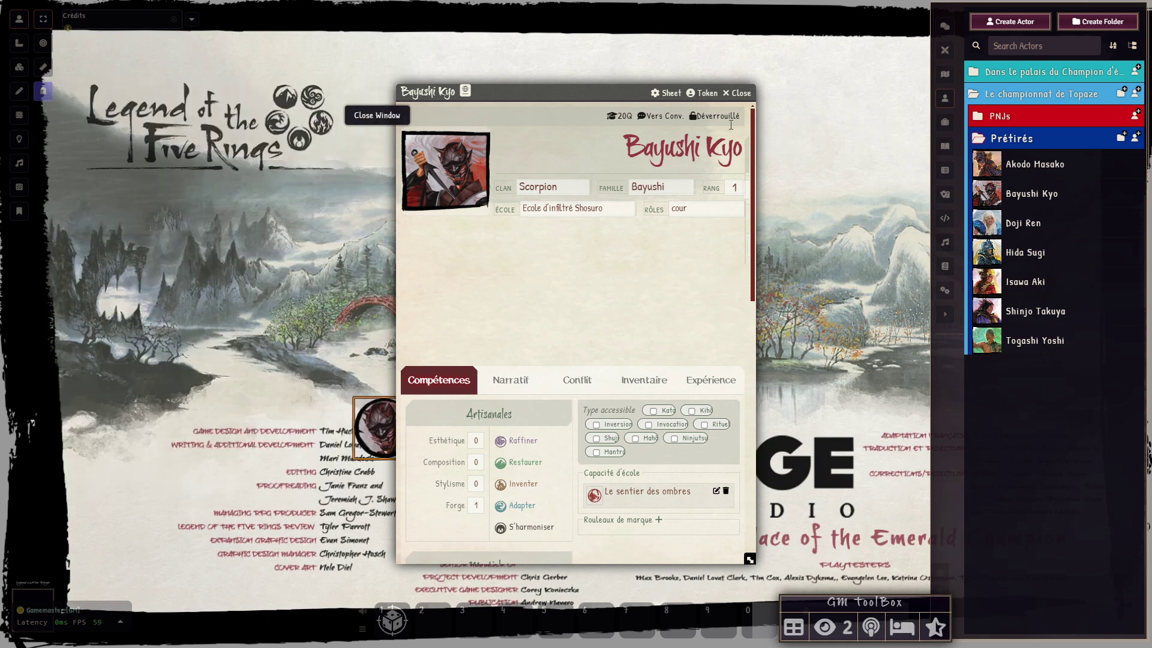
pyautogui.click(743, 93)
# Move the Bayushi Kyo token near the Credits heading, lock its rotation and update it, and move it above the red bridge
pyautogui.moveTo(372, 428); pyautogui.dragTo(576, 396)
pyautogui.doubleClick(580, 400)
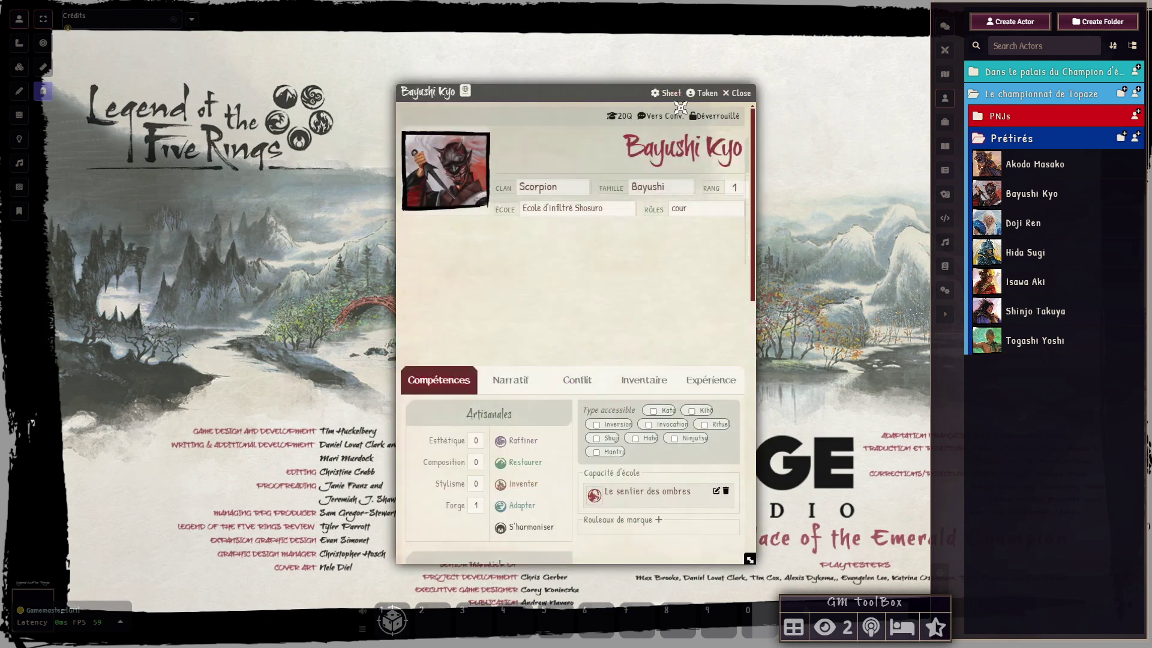
pyautogui.click(702, 93)
pyautogui.click(133, 360)
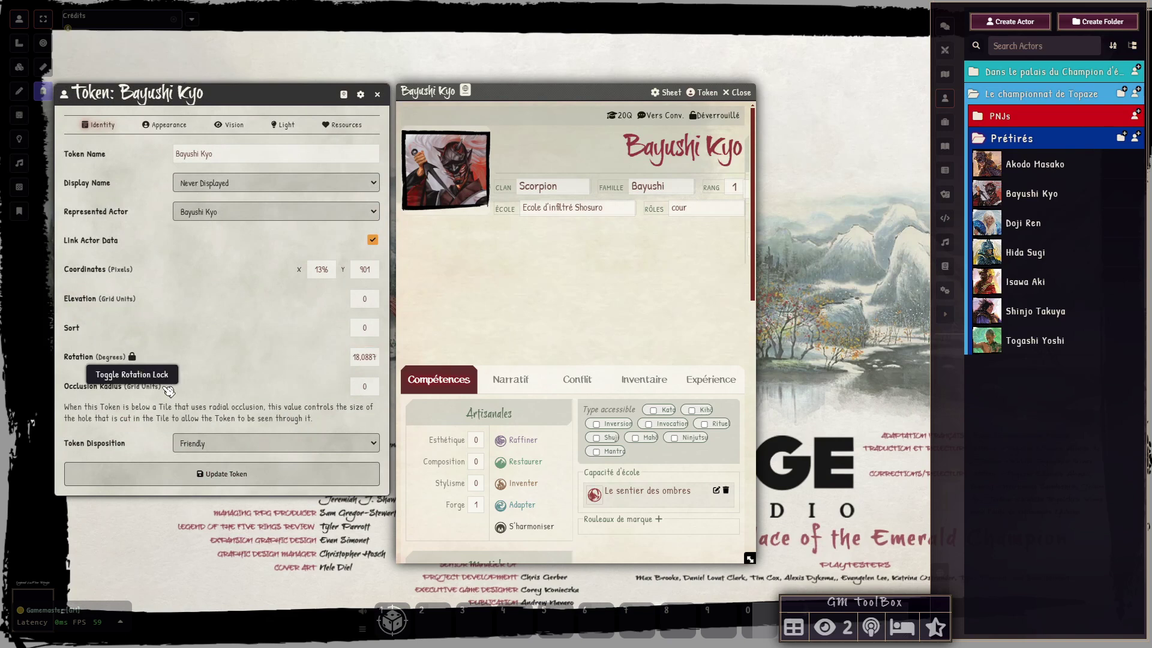
pyautogui.click(271, 474)
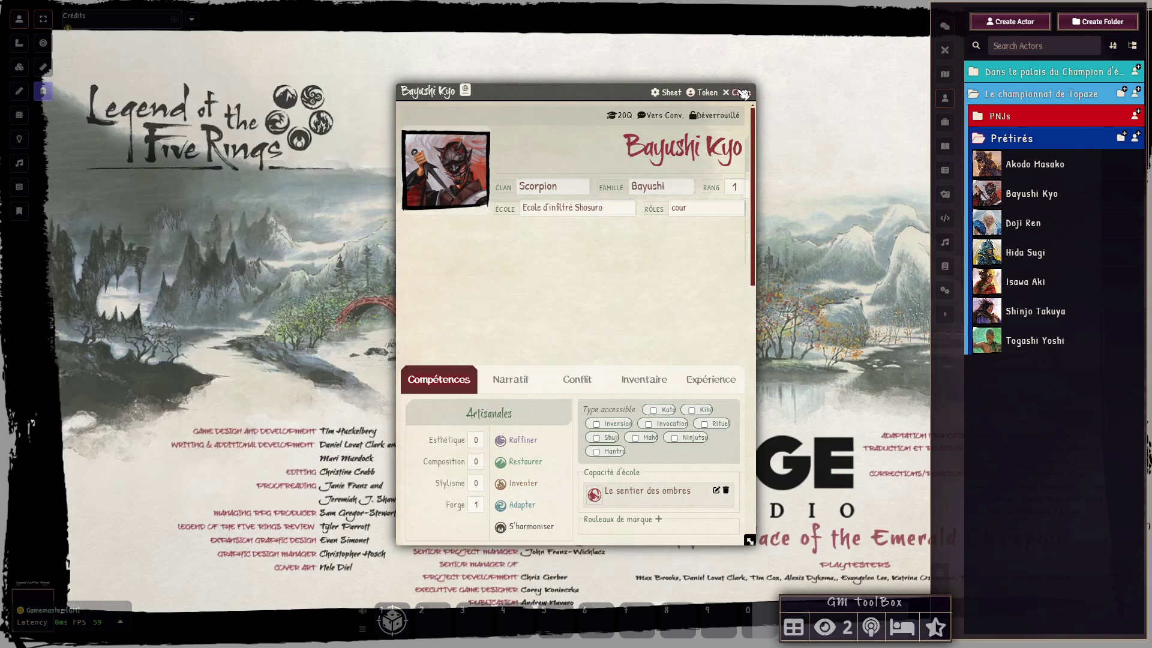
pyautogui.click(742, 92)
pyautogui.moveTo(549, 396); pyautogui.dragTo(387, 252)
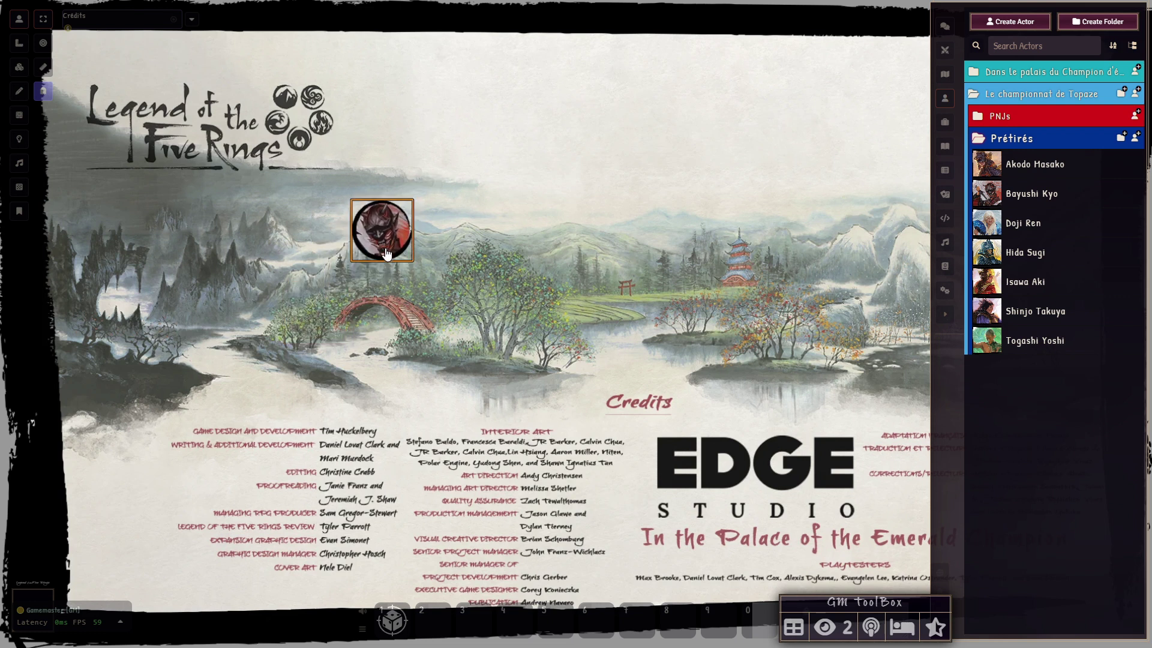
# Open the journal entry "Dans le palais du Champion d'Emeraude" and its page "L'histoire jusqu'ici..." for editing
pyautogui.click(945, 289)
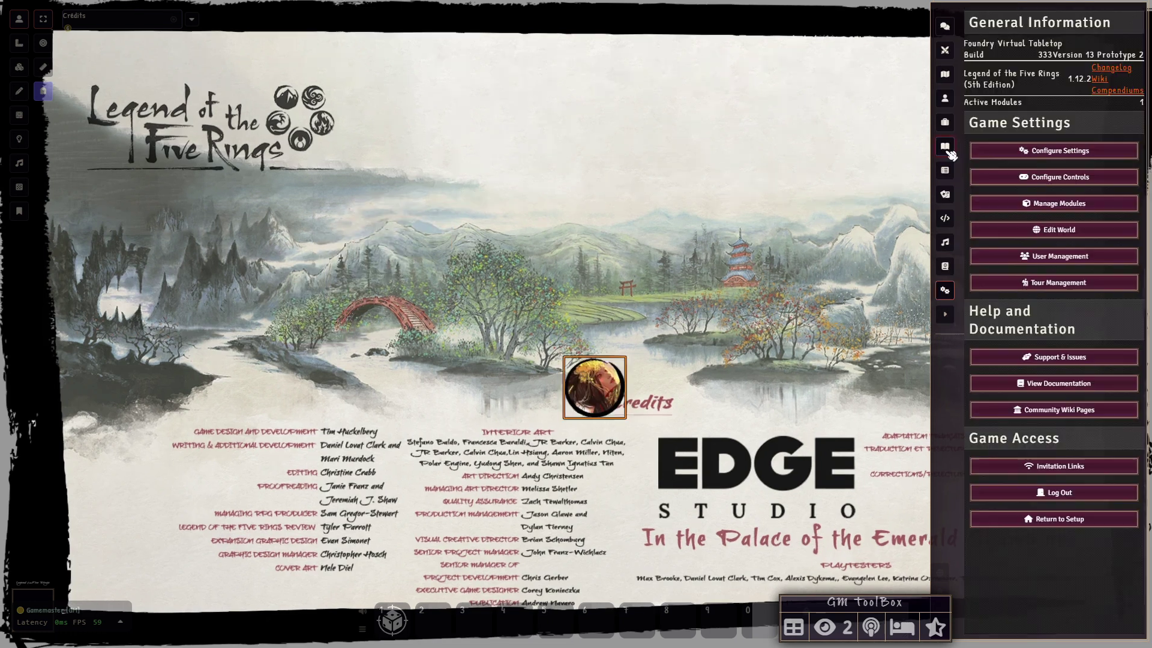
pyautogui.click(945, 146)
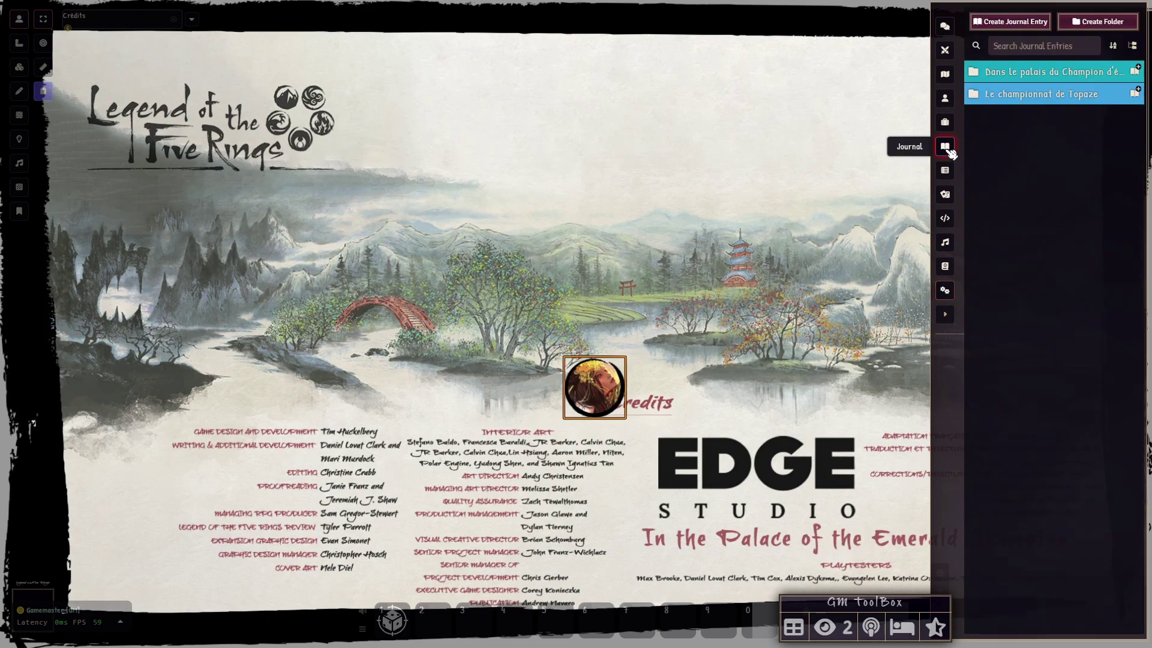
pyautogui.click(1052, 75)
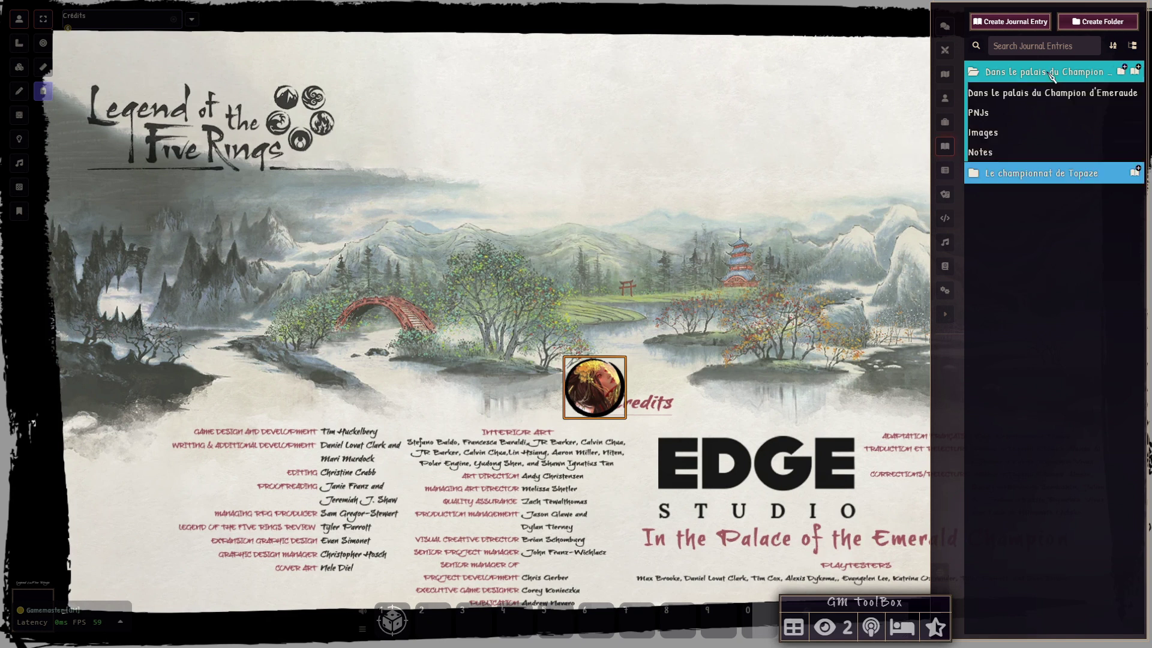
pyautogui.click(1031, 94)
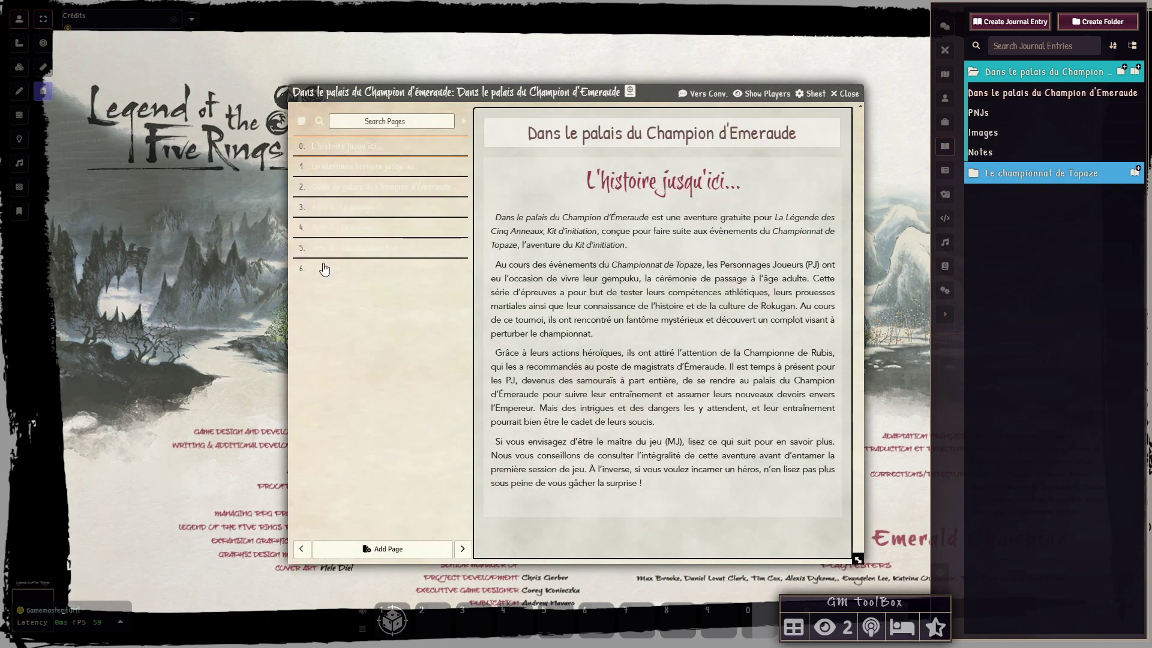
pyautogui.moveTo(833, 171)
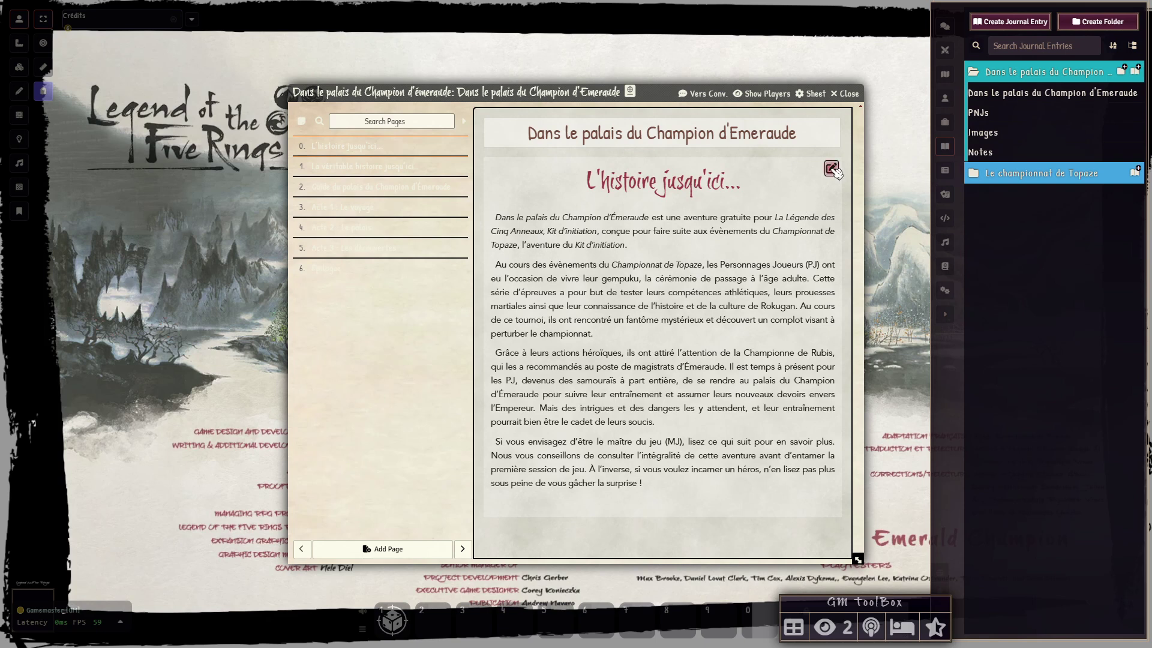
pyautogui.click(831, 169)
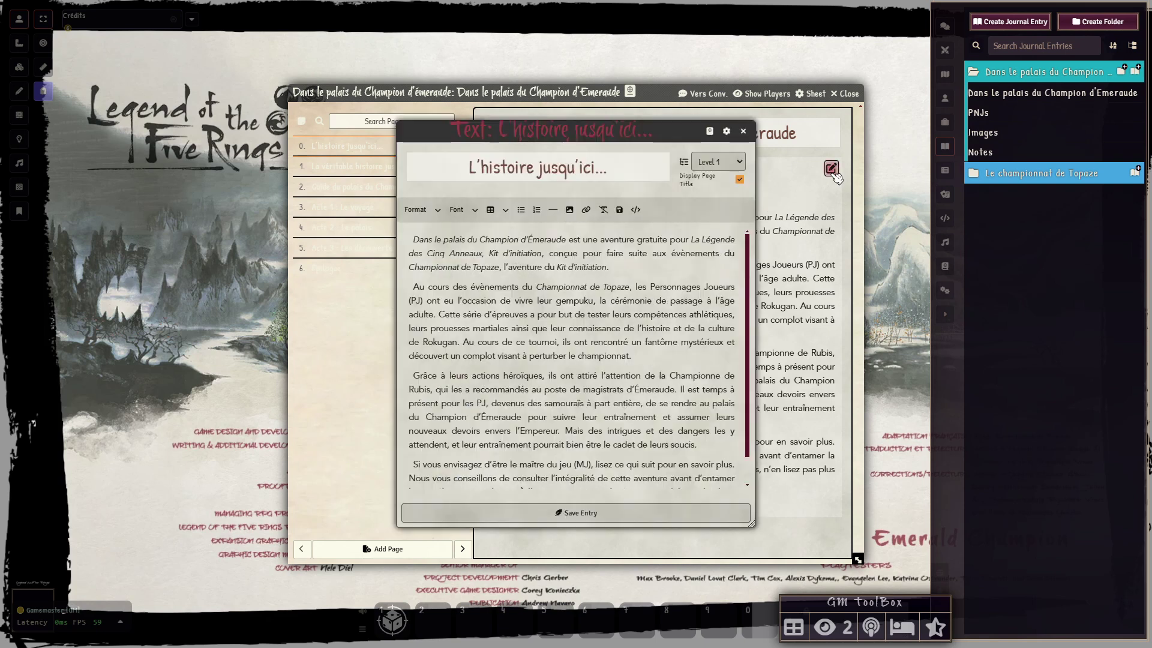
# Show the HTML source of the journal page "L'histoire jusqu'ici..." and examine its markup from beginning to end
pyautogui.click(636, 210)
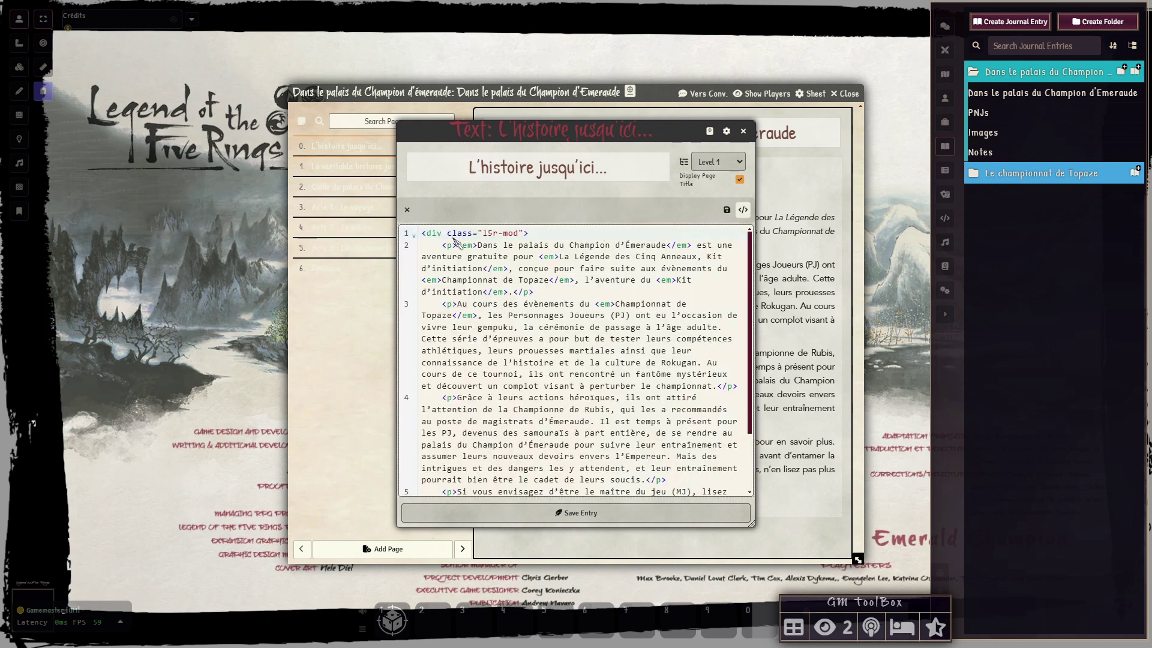
pyautogui.scroll(-2, 504, 284)
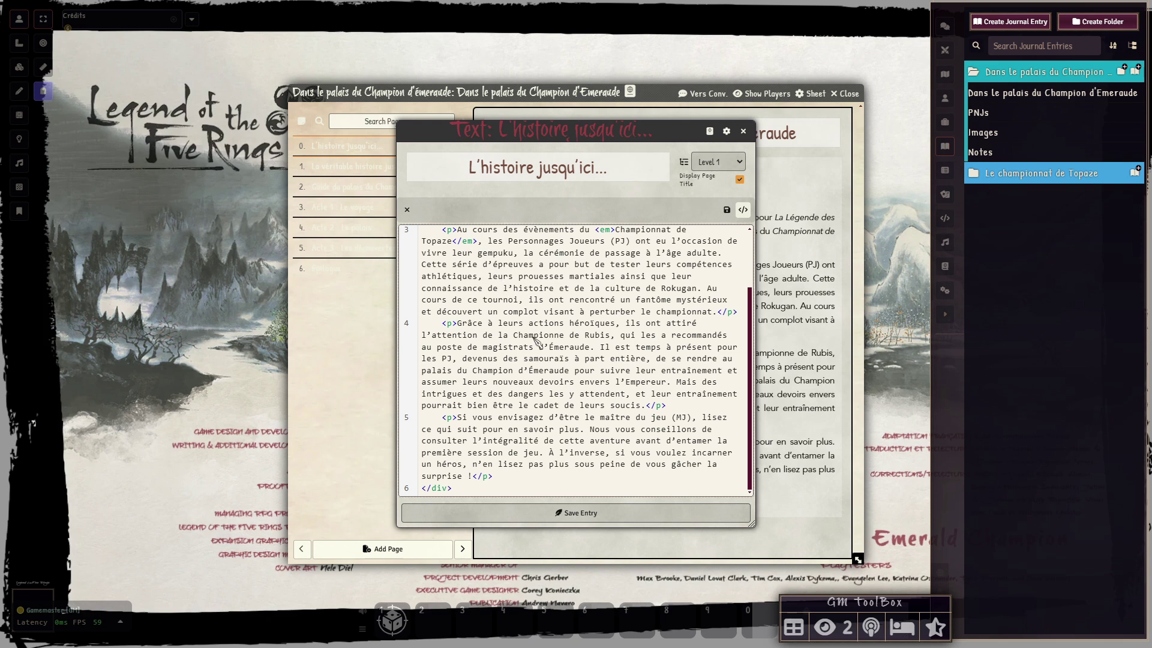
pyautogui.scroll(2, 535, 338)
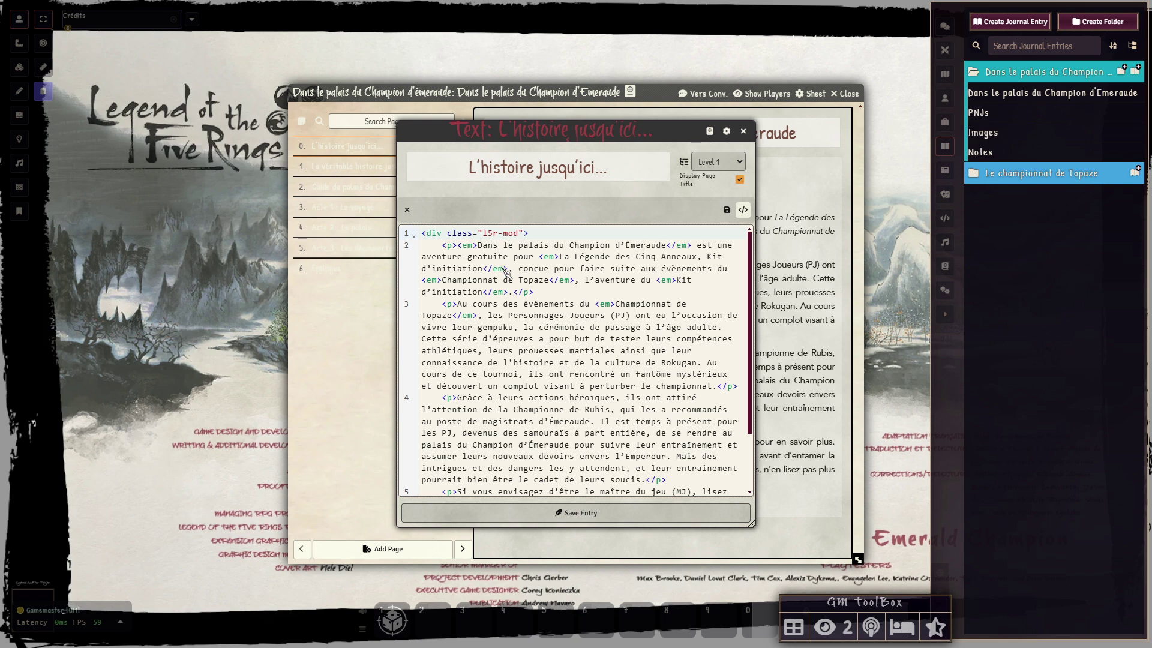
pyautogui.scroll(-2, 507, 274)
pyautogui.scroll(2, 490, 285)
pyautogui.scroll(-2, 523, 282)
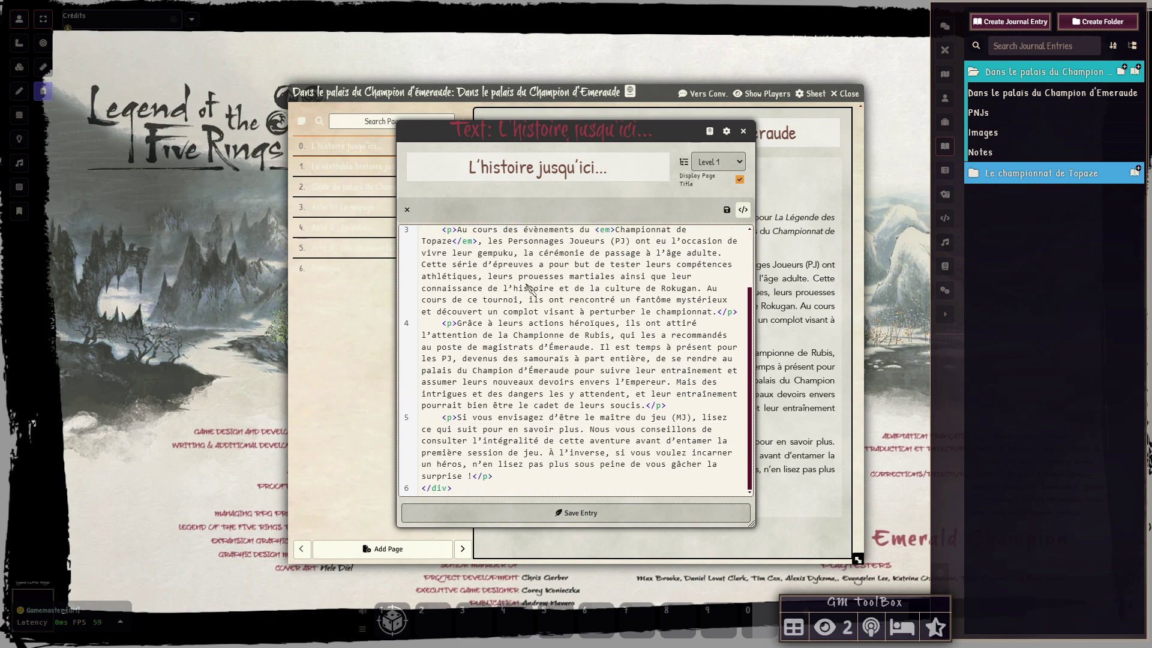
pyautogui.scroll(2, 561, 348)
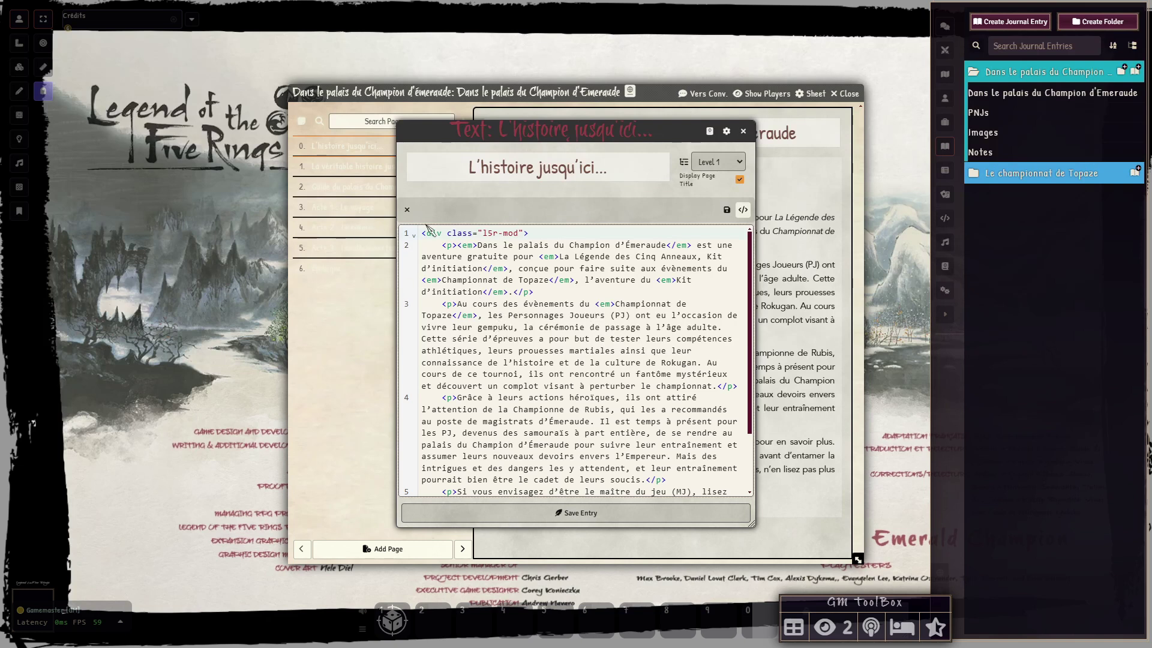
pyautogui.scroll(-3, 590, 340)
pyautogui.scroll(3, 593, 338)
pyautogui.scroll(-2, 594, 336)
pyautogui.scroll(3, 594, 336)
# Open the macro in hotbar slot 1 for editing
pyautogui.click(393, 621)
pyautogui.rightClick(397, 624)
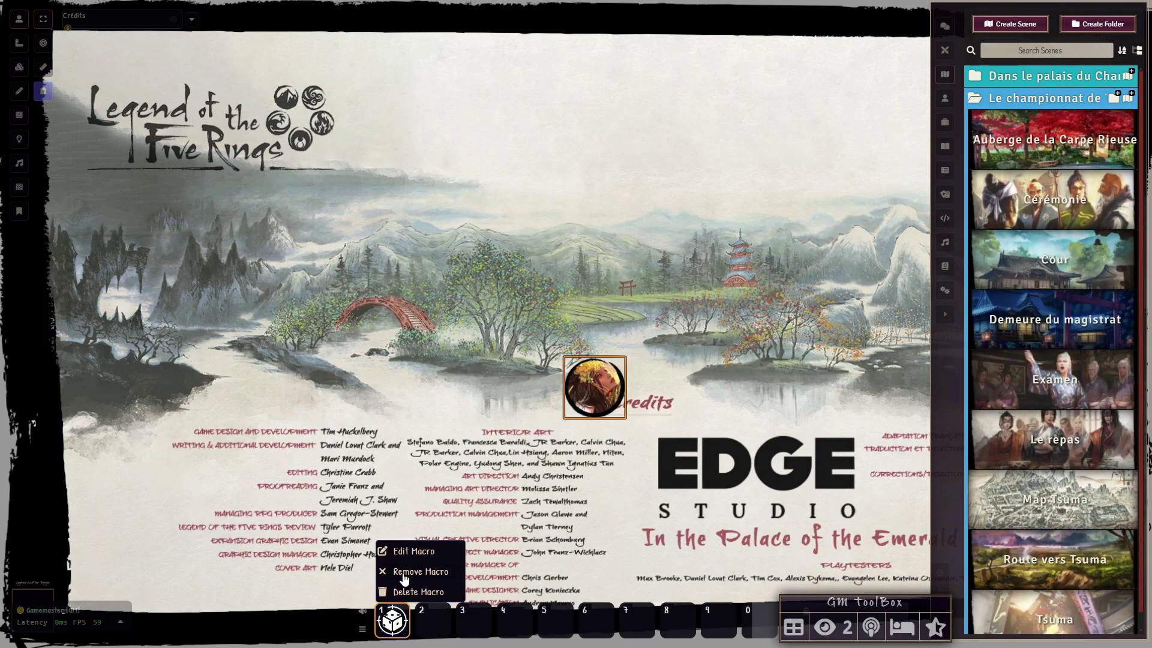
pyautogui.click(406, 553)
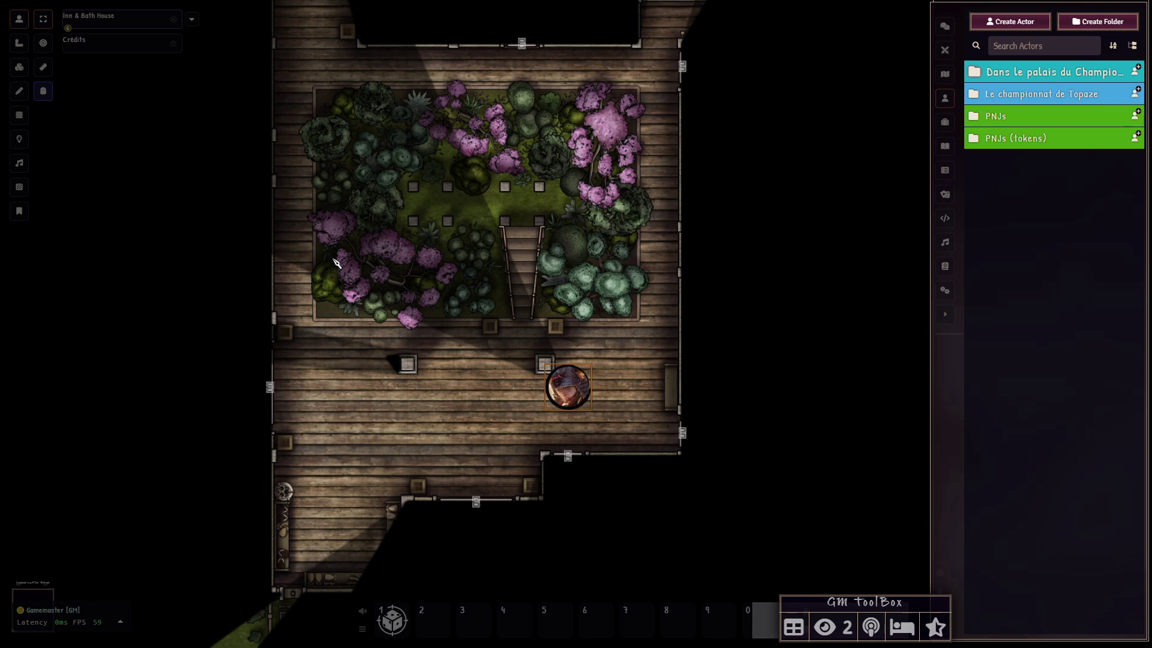
# Take a closer look at the token on the wooden deck in the Inn & Bath House scene
pyautogui.scroll(4, 576, 324)
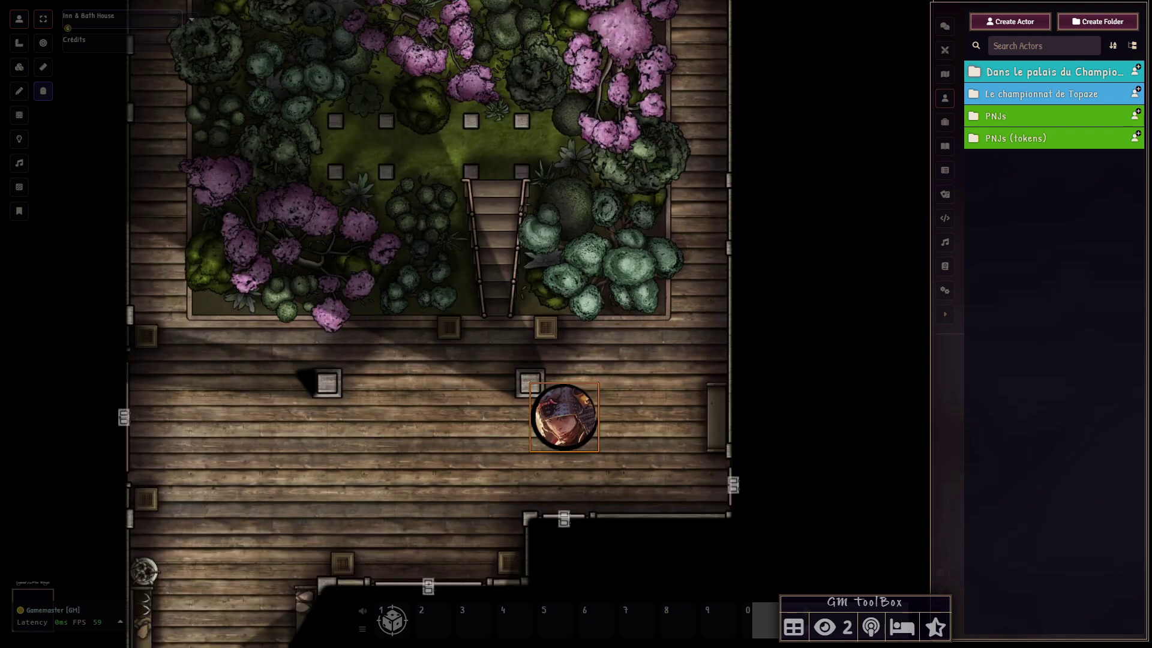